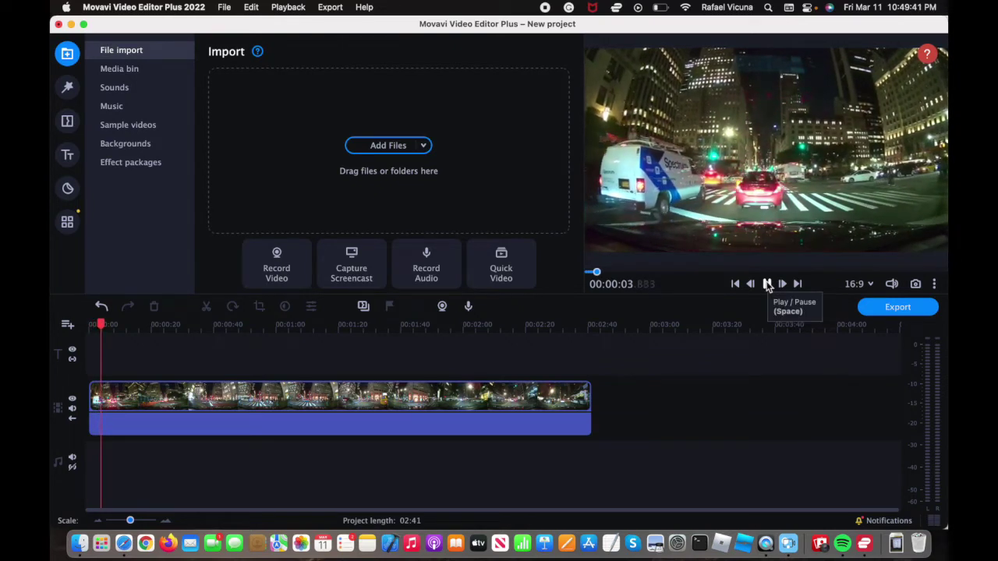
# Stop and rewind the preview, then select my background.mp4 in the videoExamples Finder folder
pyautogui.click(768, 284)
pyautogui.click(736, 284)
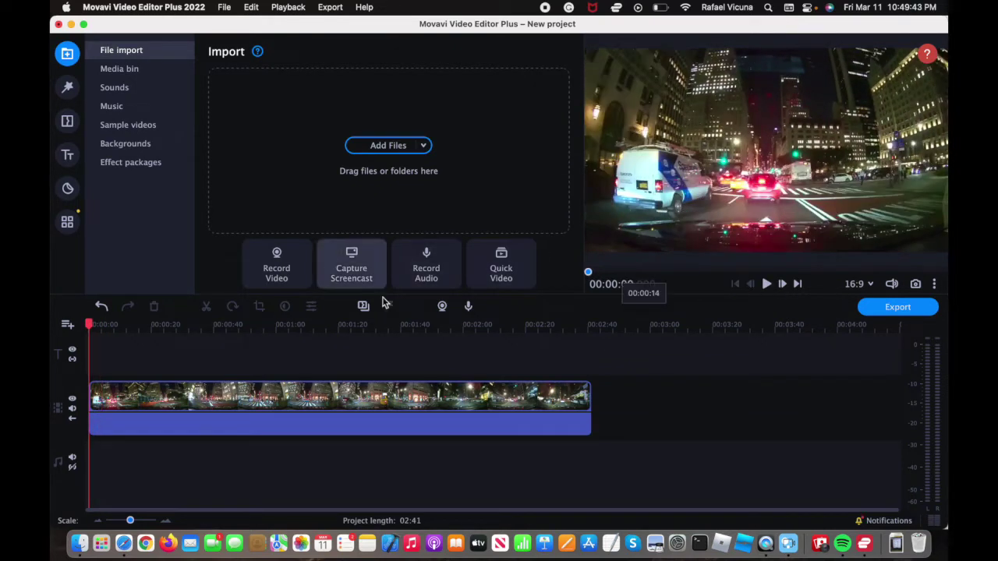
pyautogui.click(80, 543)
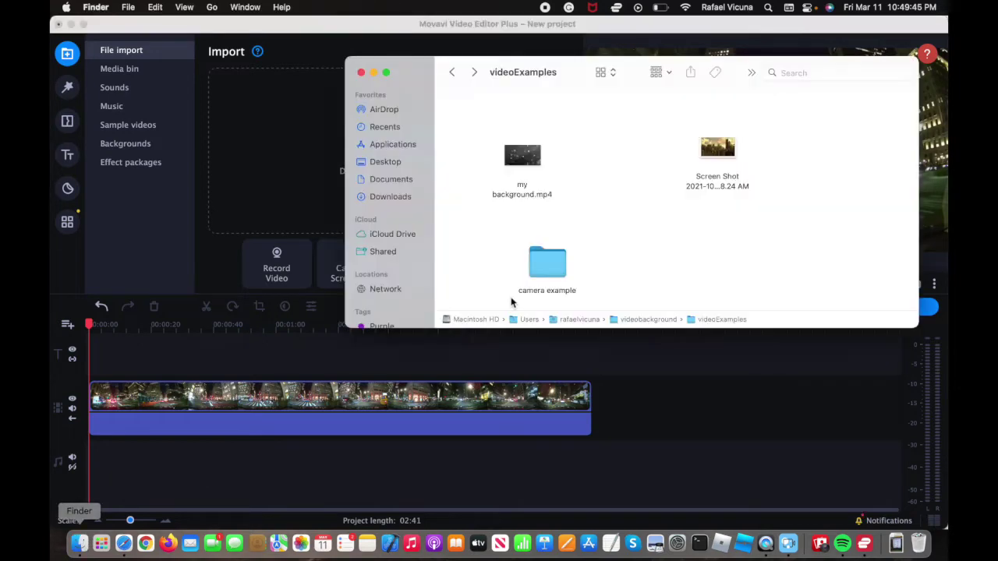
pyautogui.moveTo(571, 75); pyautogui.dragTo(575, 102)
pyautogui.click(530, 223)
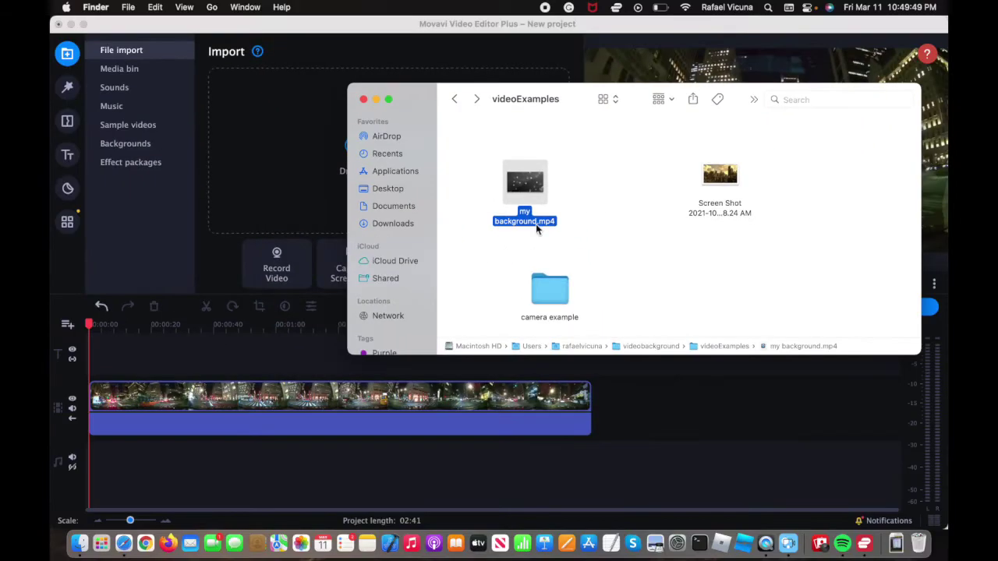
# Add a new empty video track above the street clip
pyautogui.click(500, 286)
pyautogui.click(218, 397)
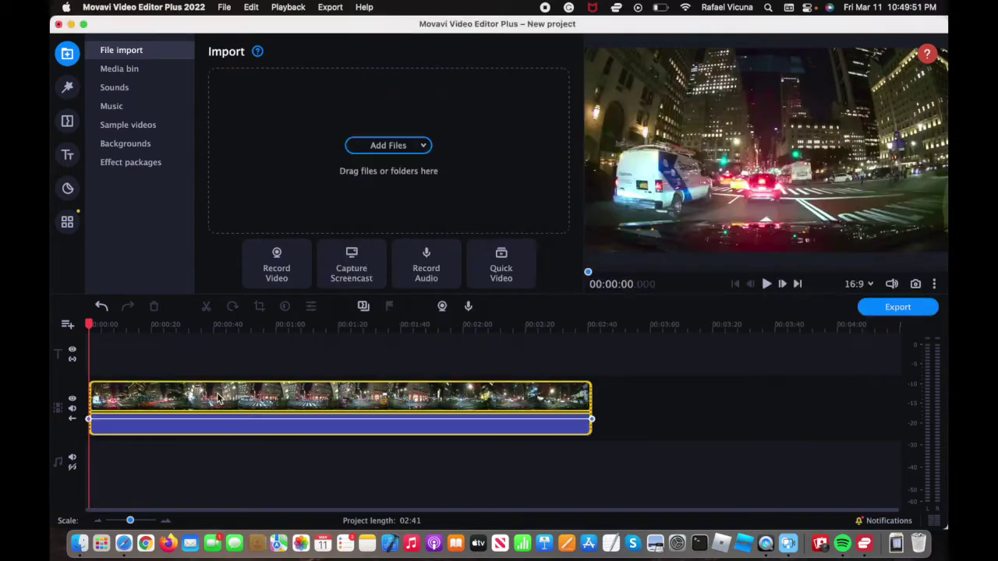
pyautogui.click(121, 401)
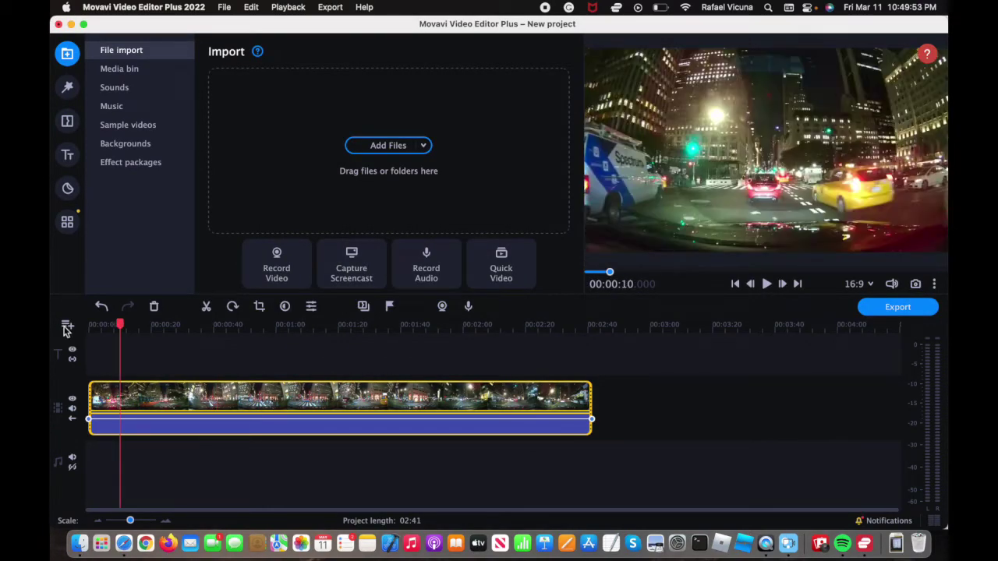
pyautogui.click(67, 325)
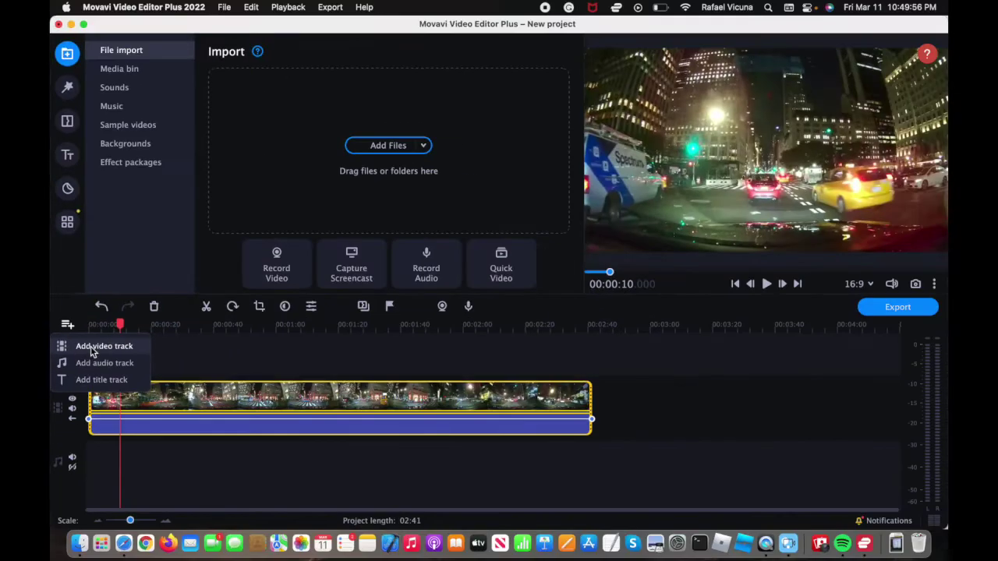
pyautogui.click(140, 344)
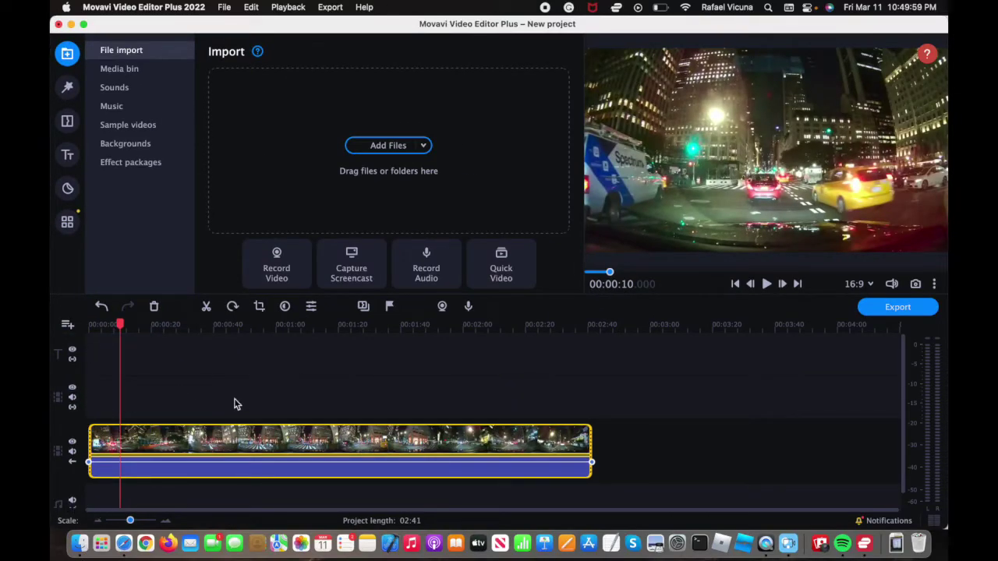
# Drag my background.mp4 from Finder onto the new video track
pyautogui.click(79, 543)
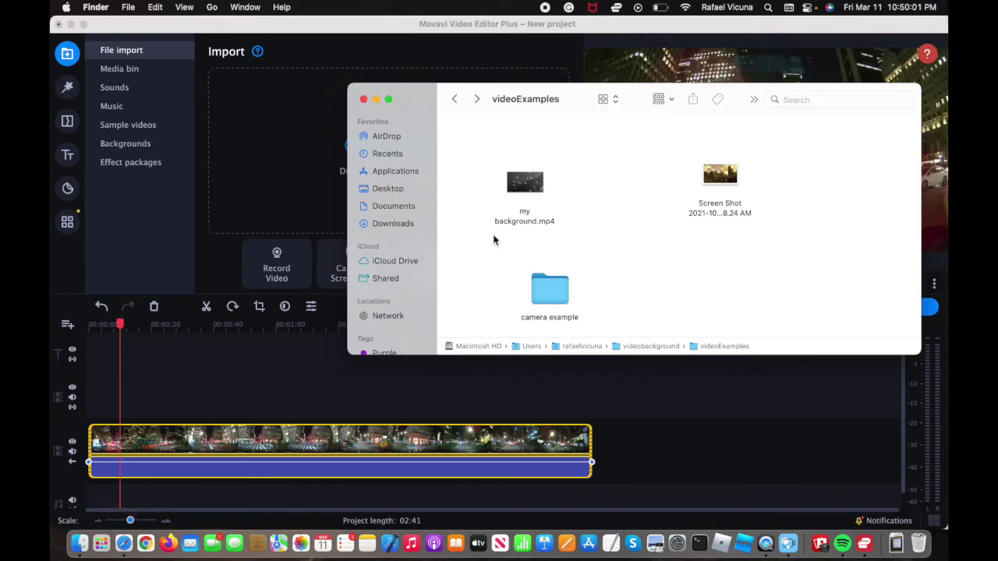
pyautogui.moveTo(528, 218); pyautogui.dragTo(92, 401)
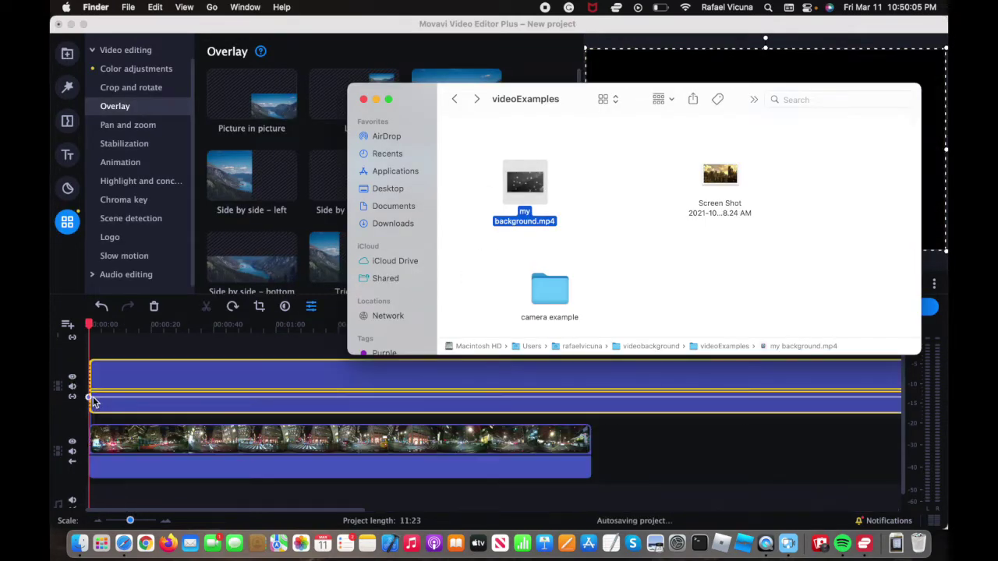
pyautogui.click(230, 373)
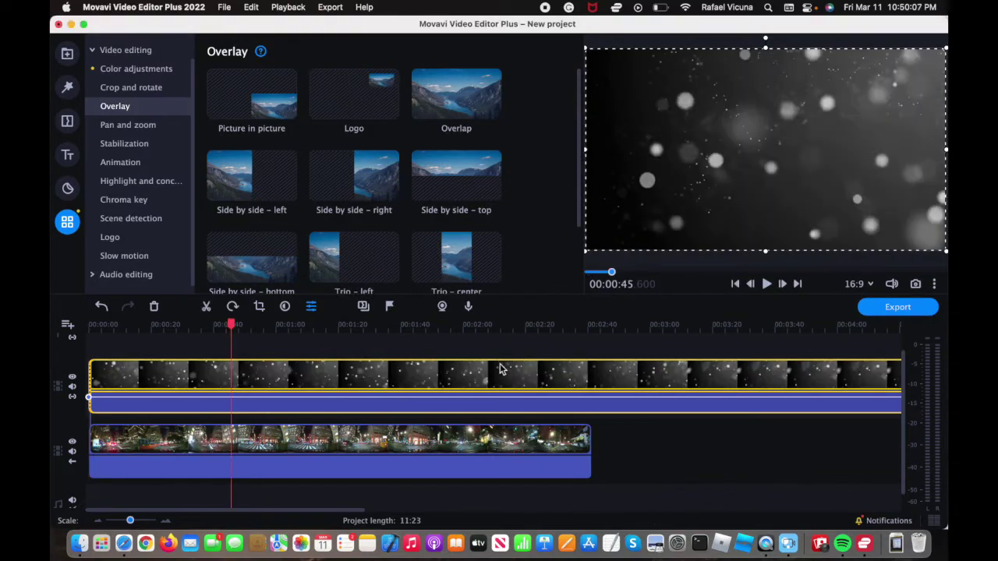
# Split the background clip at 1:49, delete its right remainder, and return the playhead to the start
pyautogui.click(430, 380)
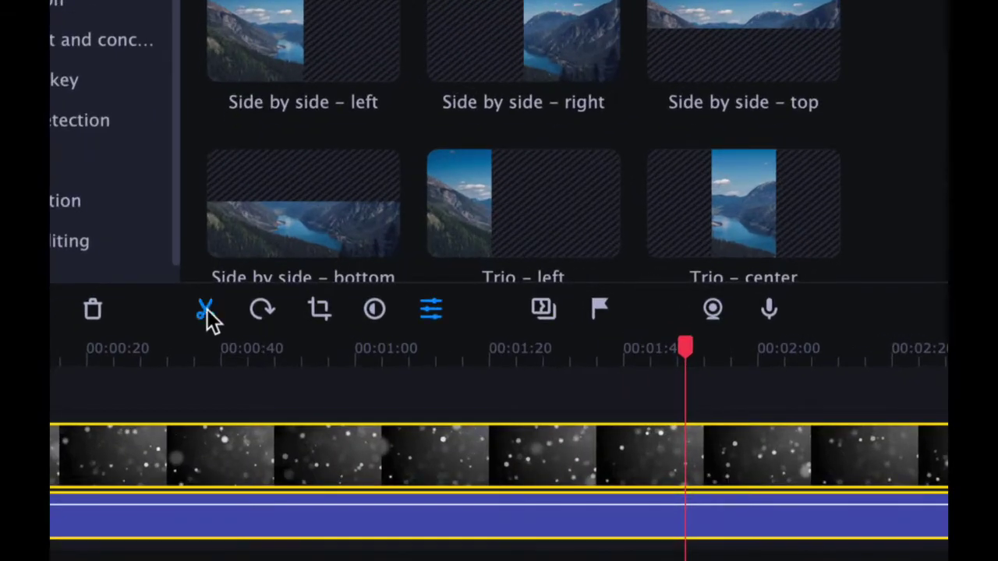
pyautogui.click(206, 312)
pyautogui.click(915, 456)
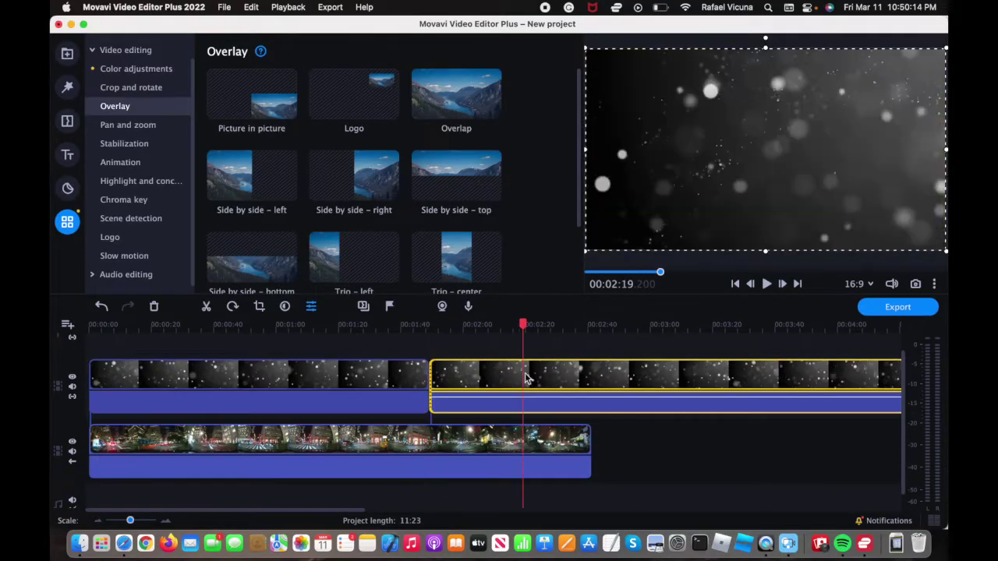
pyautogui.click(527, 378)
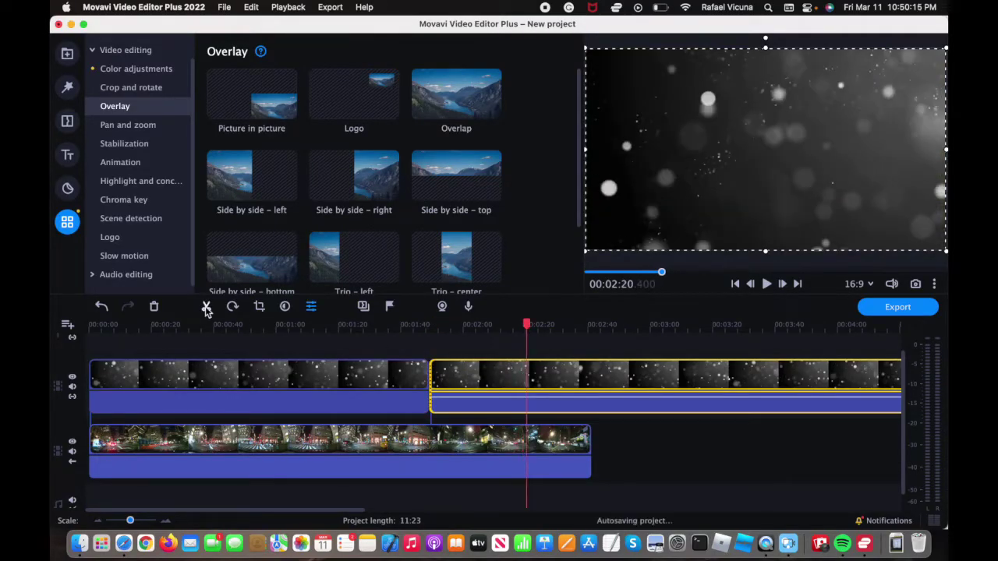
pyautogui.click(155, 306)
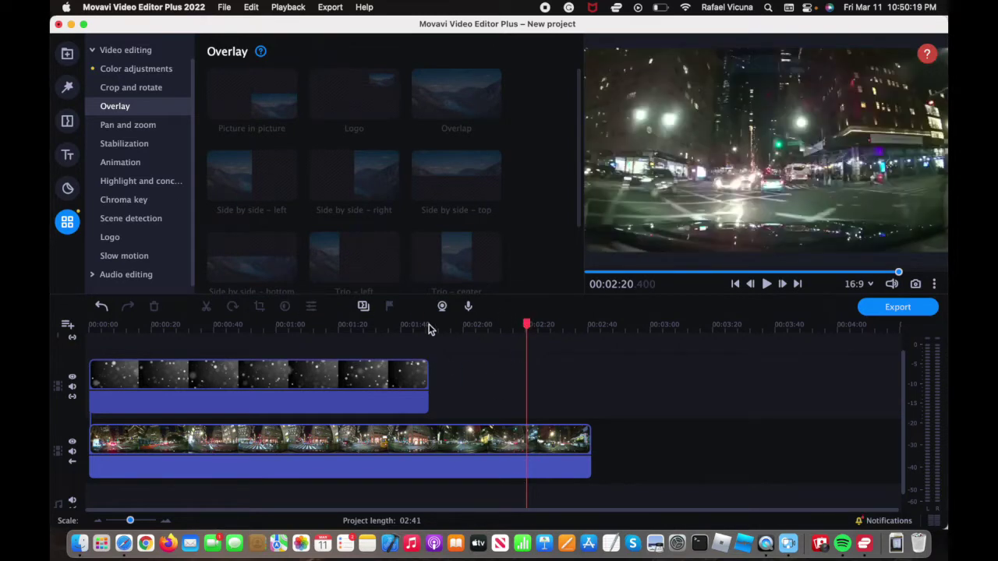
pyautogui.click(97, 331)
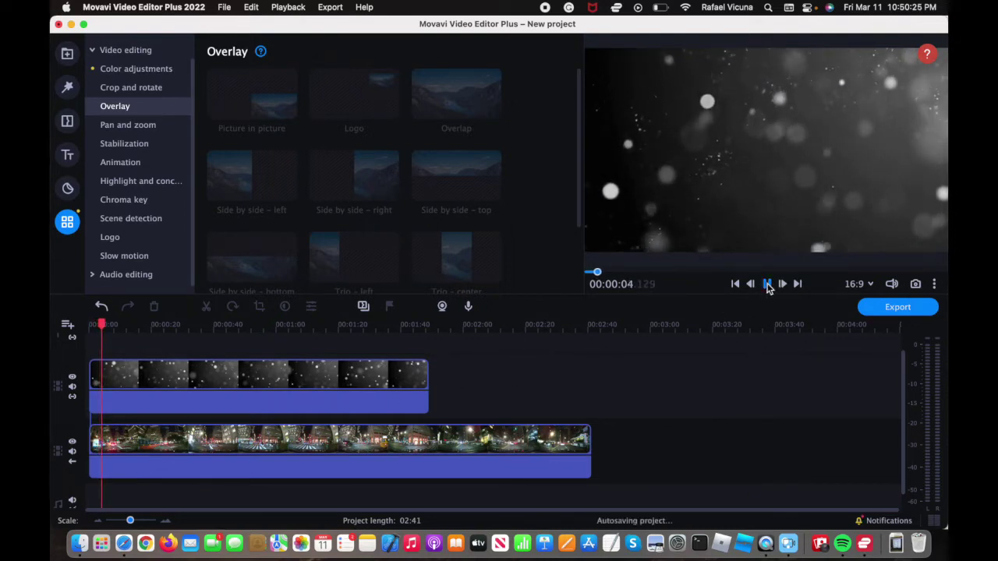
pyautogui.click(767, 284)
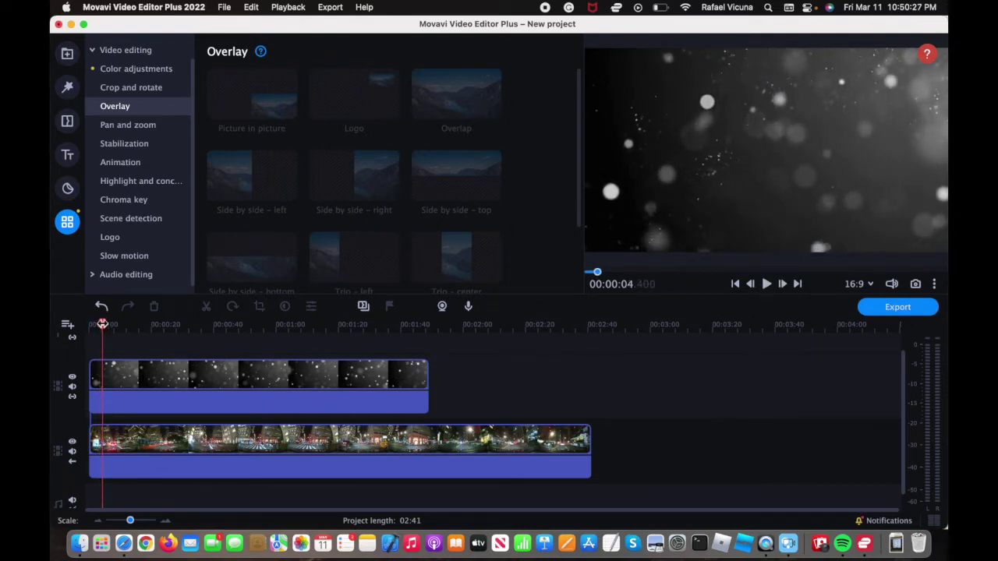
pyautogui.moveTo(102, 324); pyautogui.dragTo(78, 325)
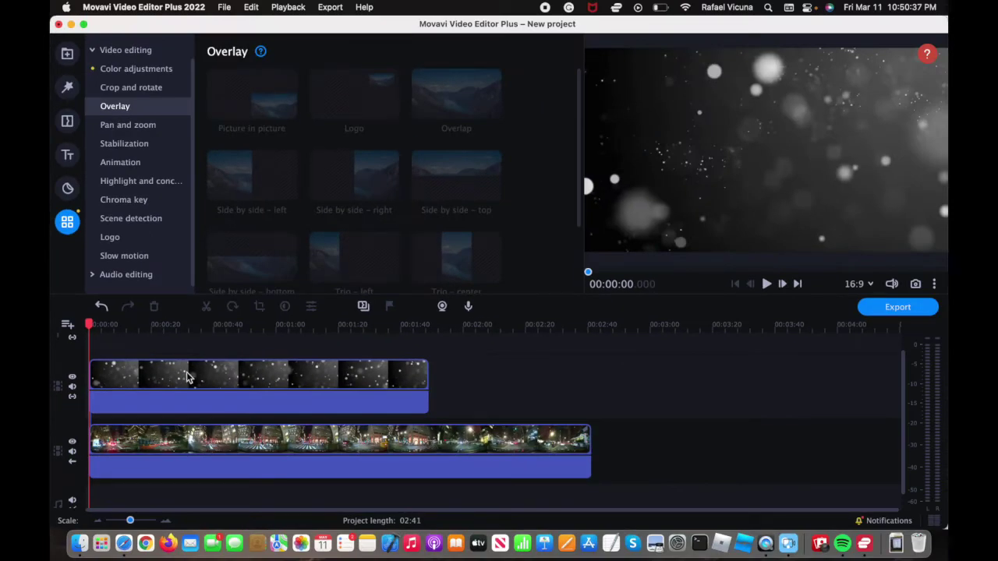
pyautogui.doubleClick(187, 378)
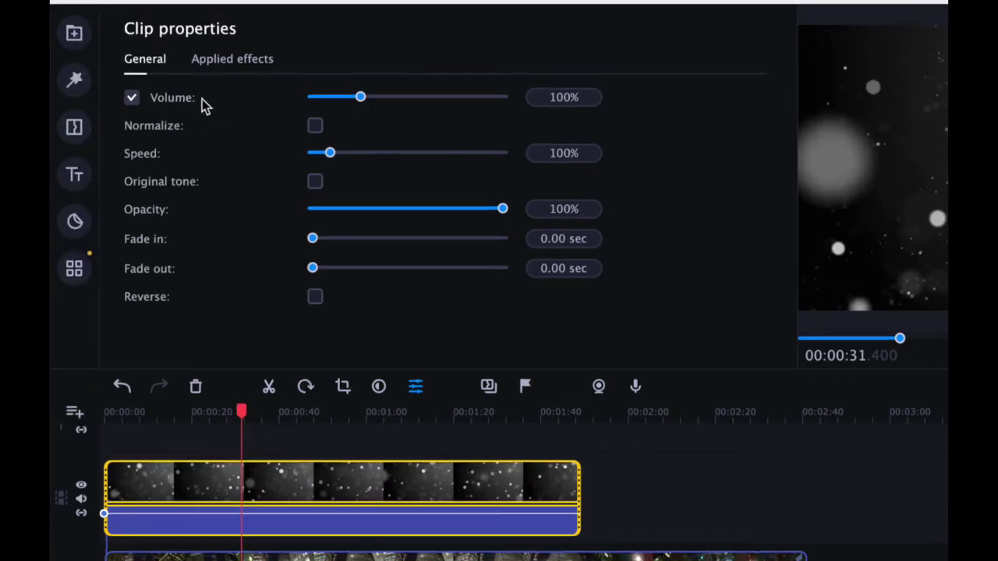
# Mute the bokeh overlay's audio, preview it from the start at 53% opacity, then raise opacity to 100%
pyautogui.click(131, 97)
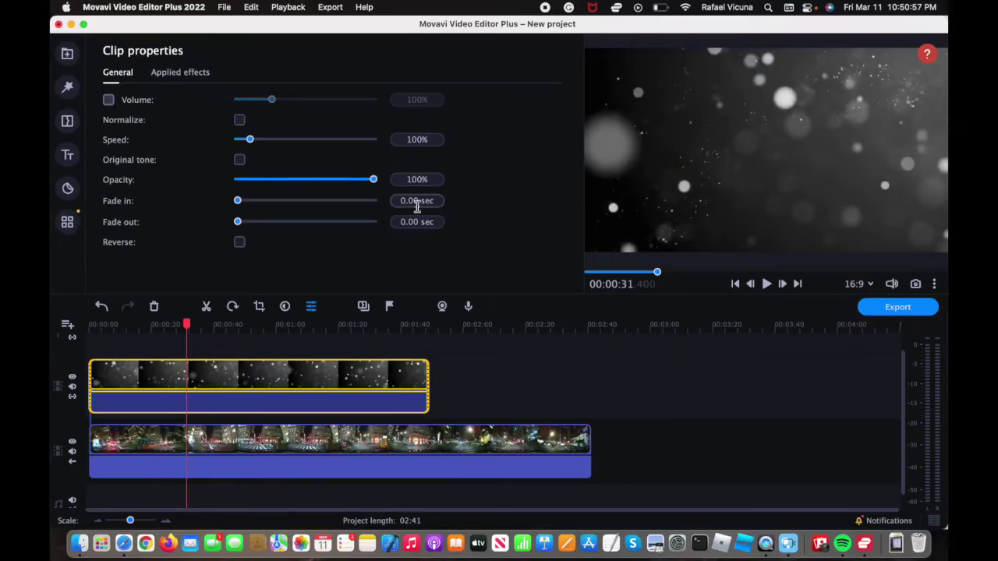
pyautogui.moveTo(374, 181); pyautogui.dragTo(334, 184)
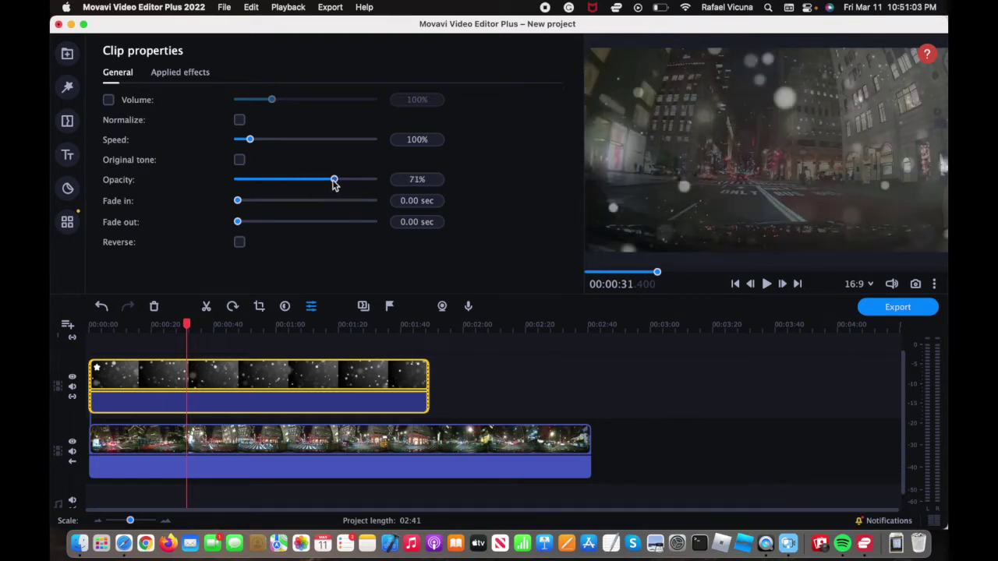
pyautogui.click(92, 328)
pyautogui.click(767, 284)
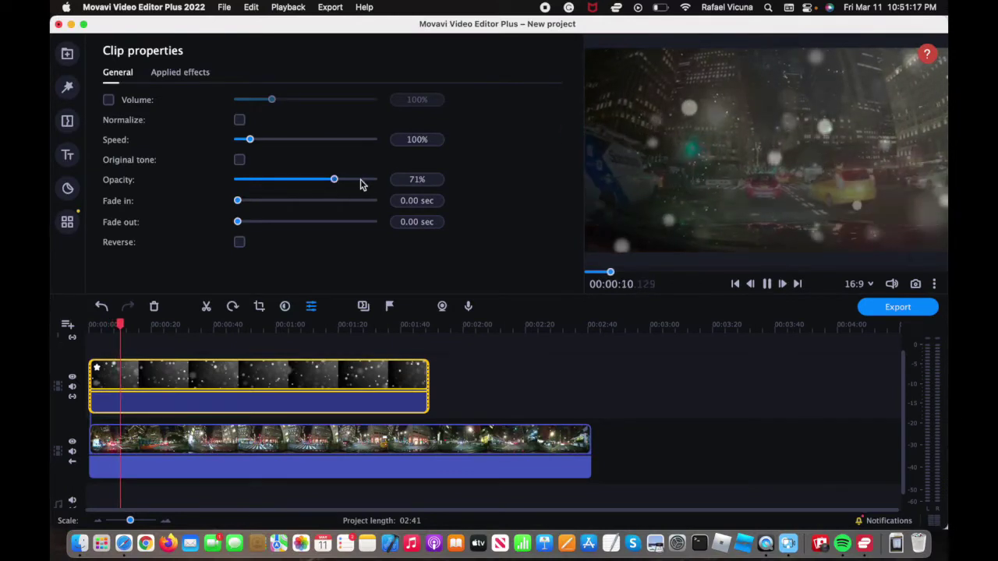
pyautogui.moveTo(360, 184); pyautogui.dragTo(403, 189)
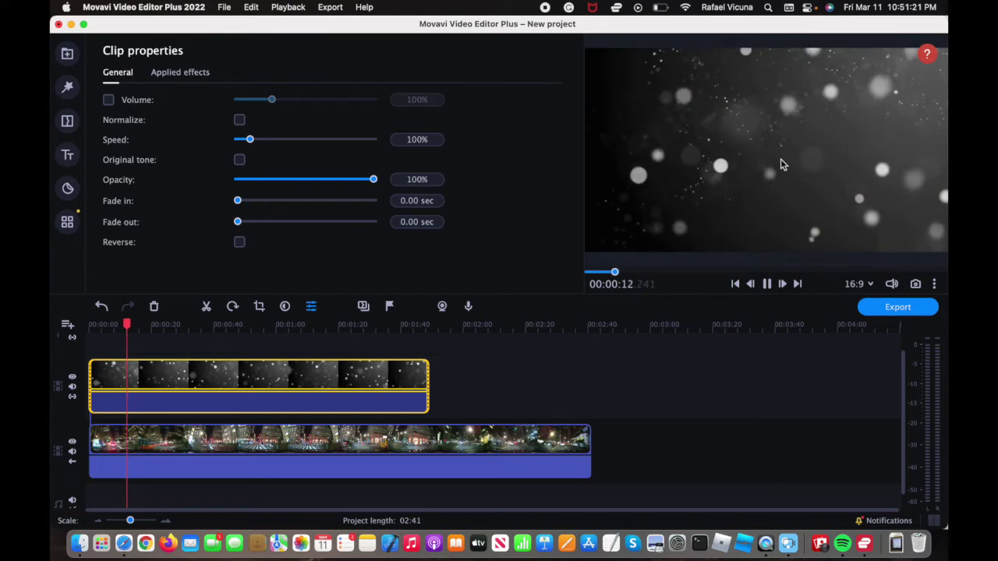
# Try the bokeh overlay at 21% opacity, pause playback, and delete the bokeh clip
pyautogui.click(266, 182)
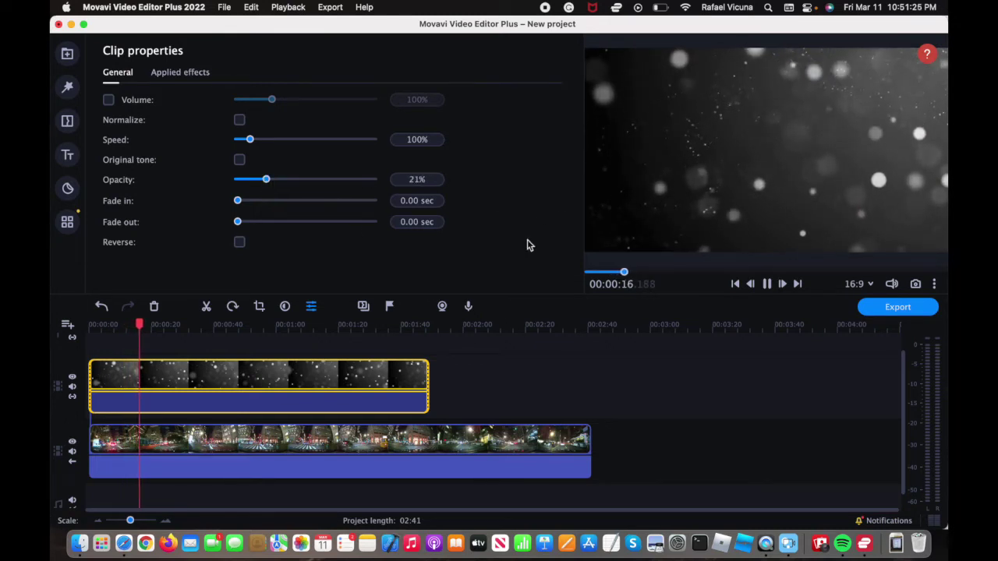
pyautogui.click(79, 543)
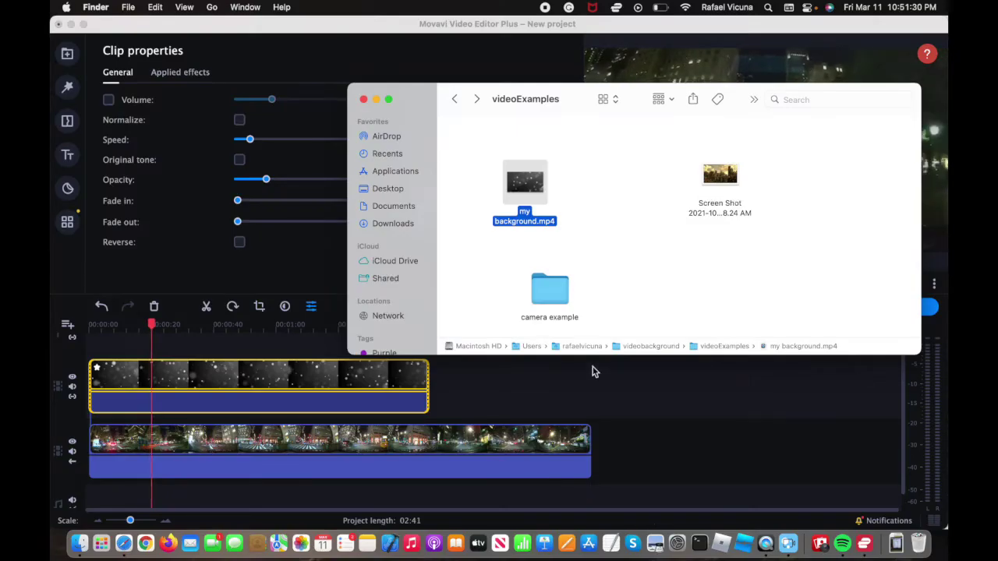
pyautogui.click(593, 372)
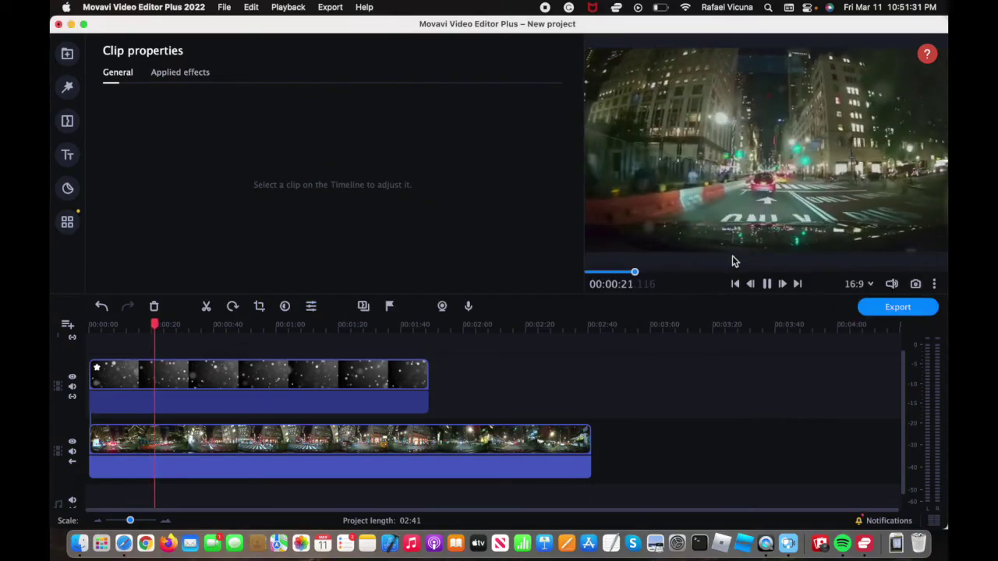
pyautogui.click(766, 287)
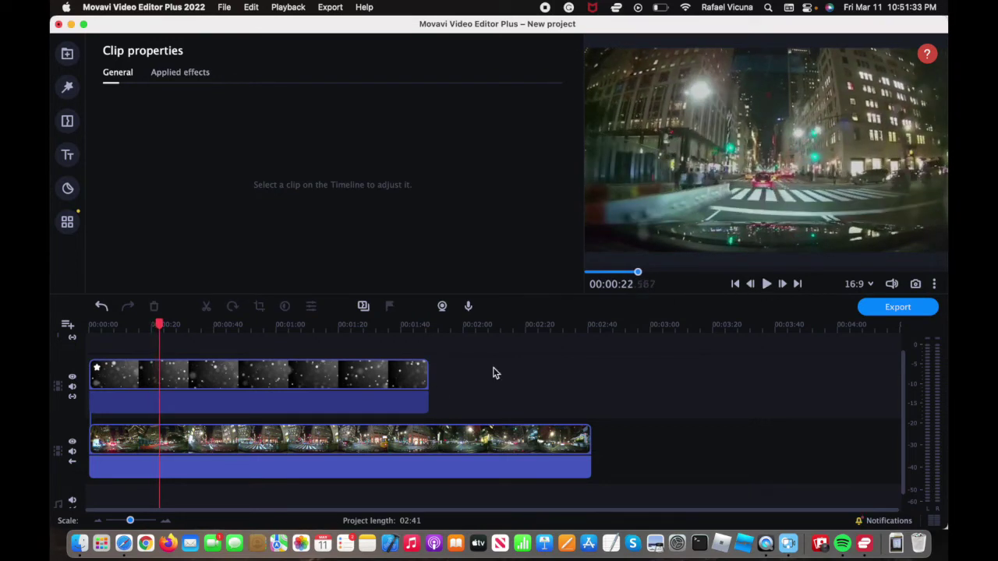
pyautogui.click(245, 377)
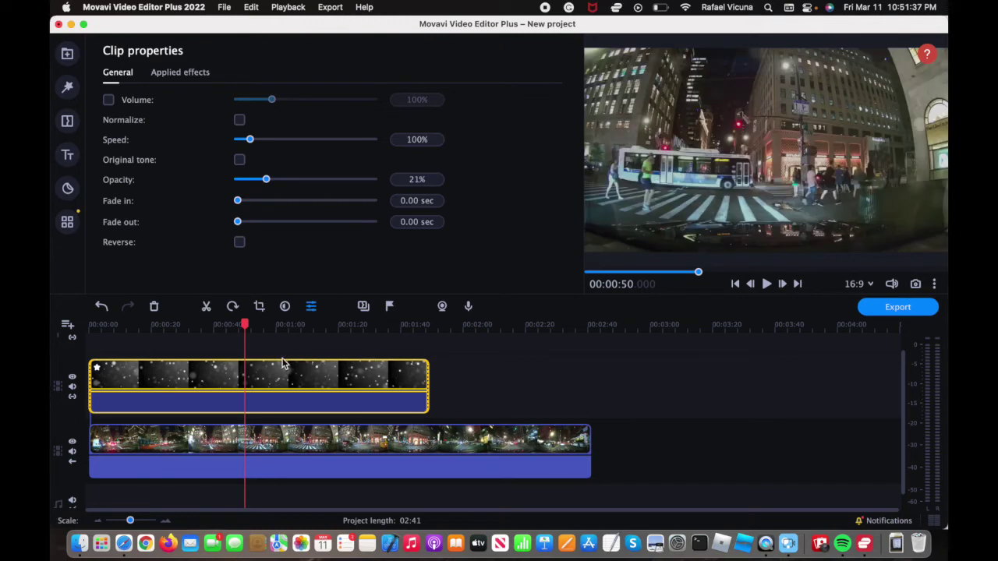
pyautogui.click(209, 379)
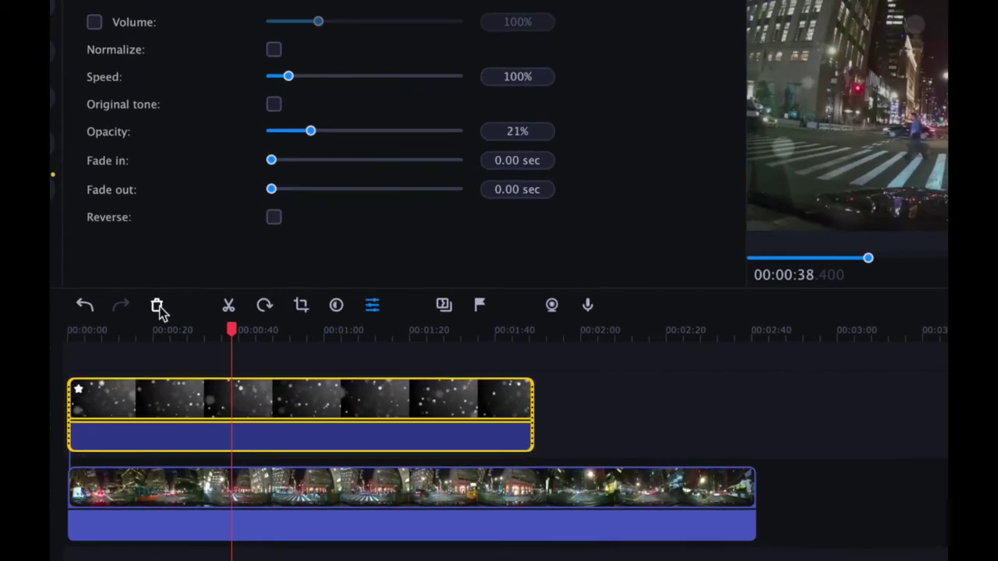
pyautogui.click(153, 305)
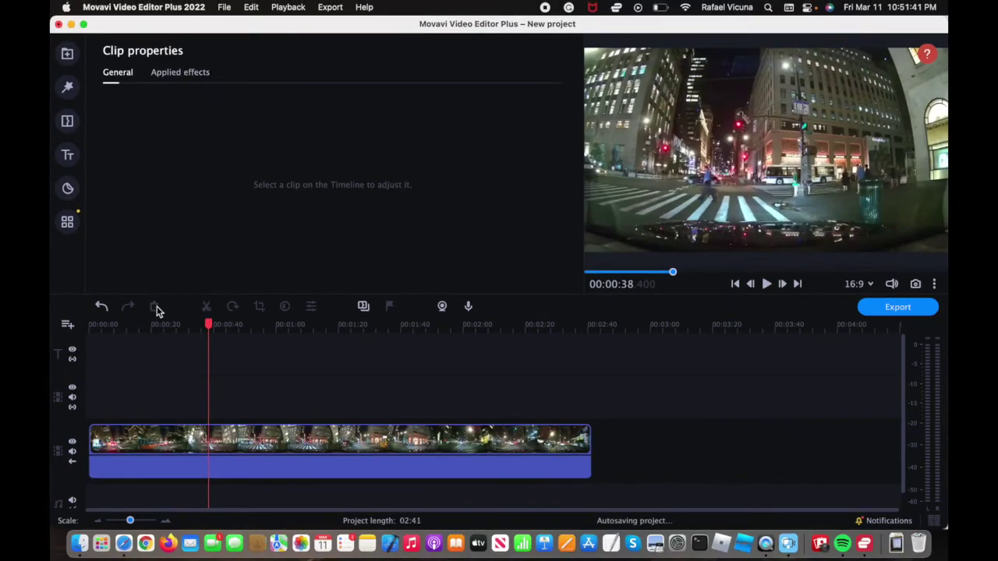
# Drag the Screen Shot city image from videoExamples onto the track above the street clip
pyautogui.click(79, 544)
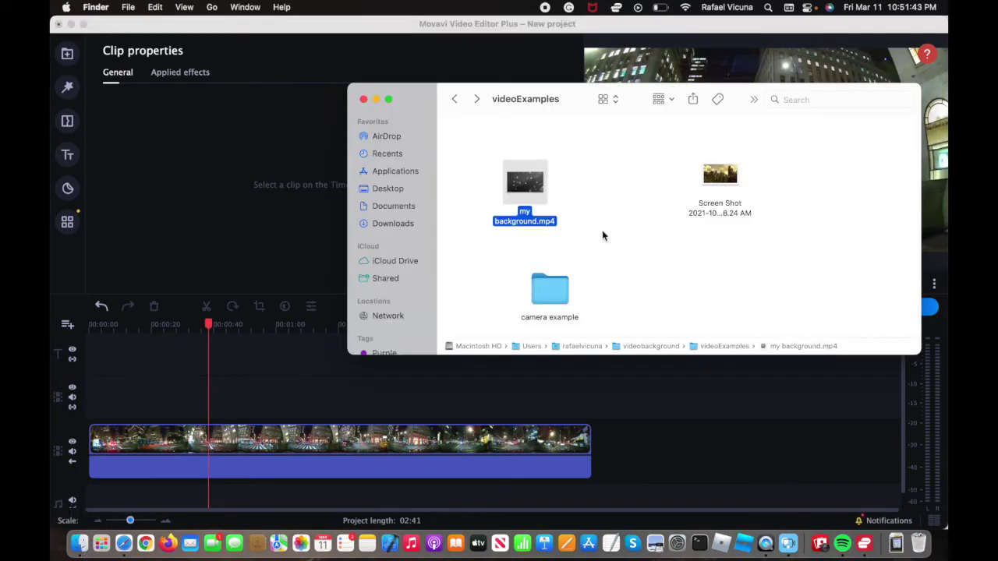
pyautogui.click(628, 222)
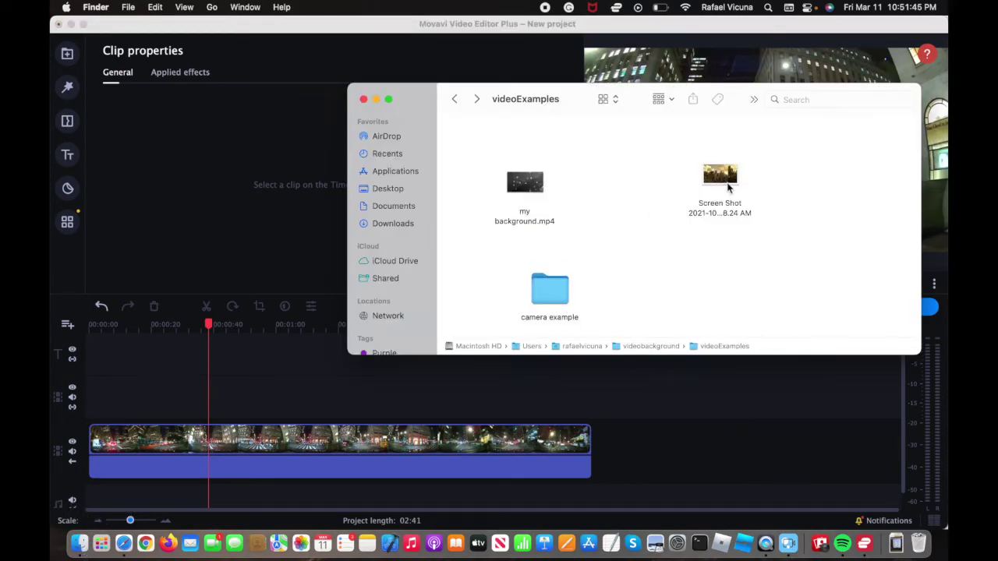
pyautogui.moveTo(727, 187); pyautogui.dragTo(190, 404)
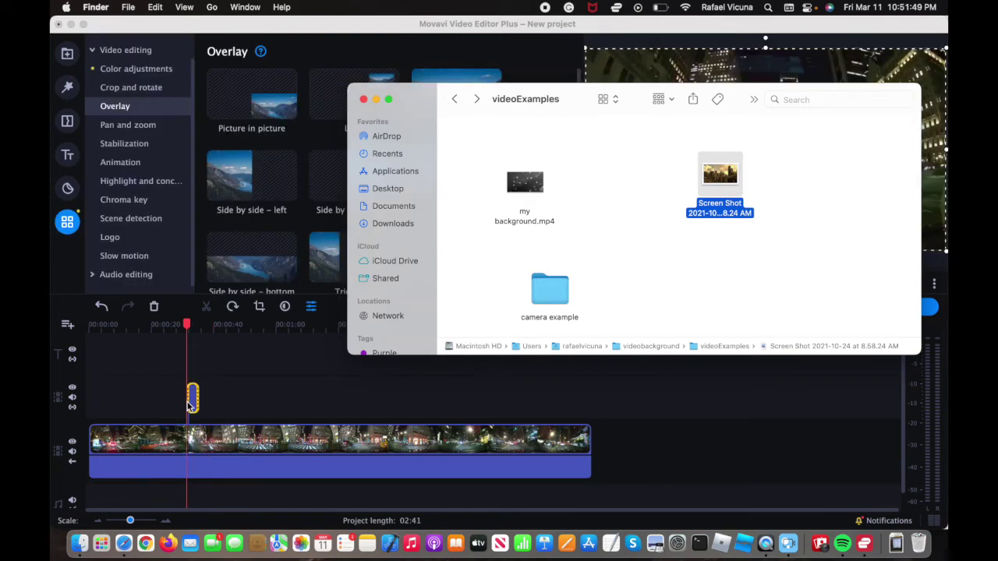
pyautogui.click(192, 399)
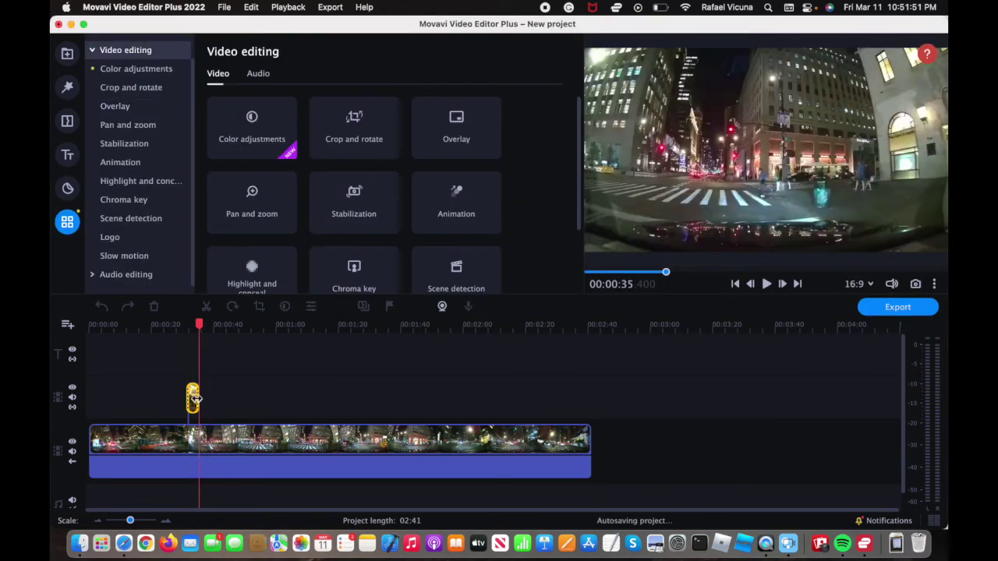
# Stretch the Screen Shot clip to 24 seconds and set its opacity to 44%
pyautogui.moveTo(193, 399); pyautogui.dragTo(262, 399)
pyautogui.click(234, 401)
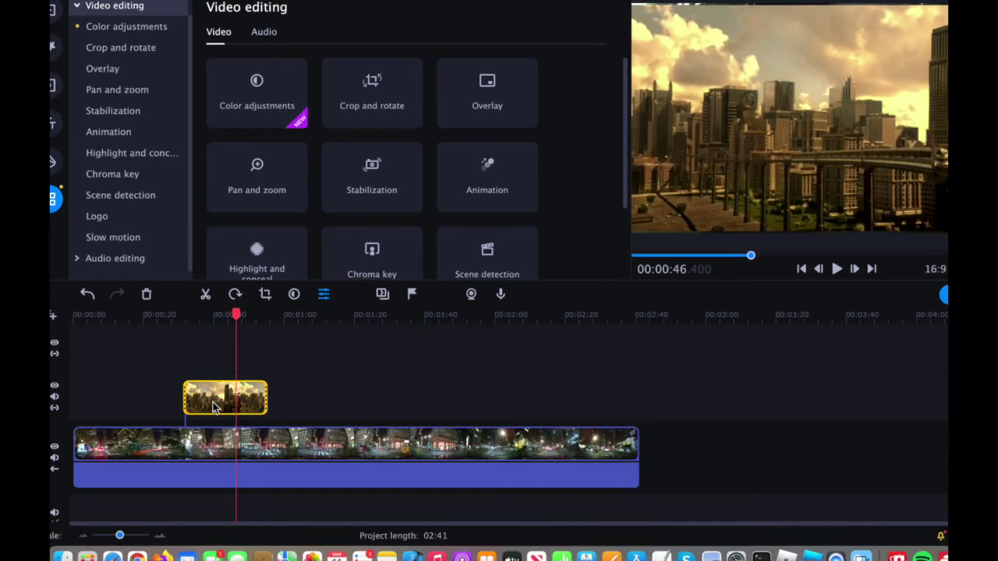
pyautogui.doubleClick(215, 407)
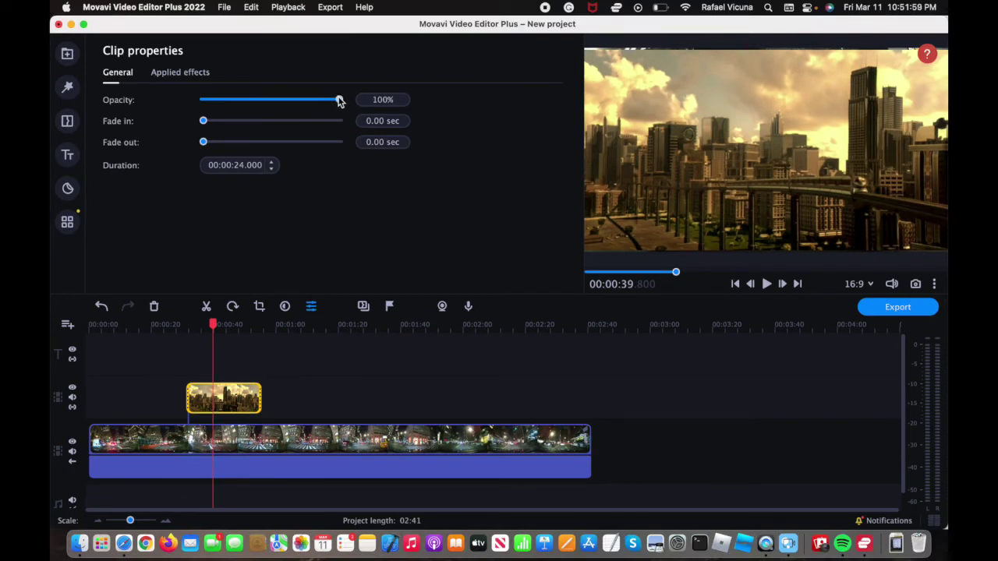
pyautogui.moveTo(339, 100); pyautogui.dragTo(266, 102)
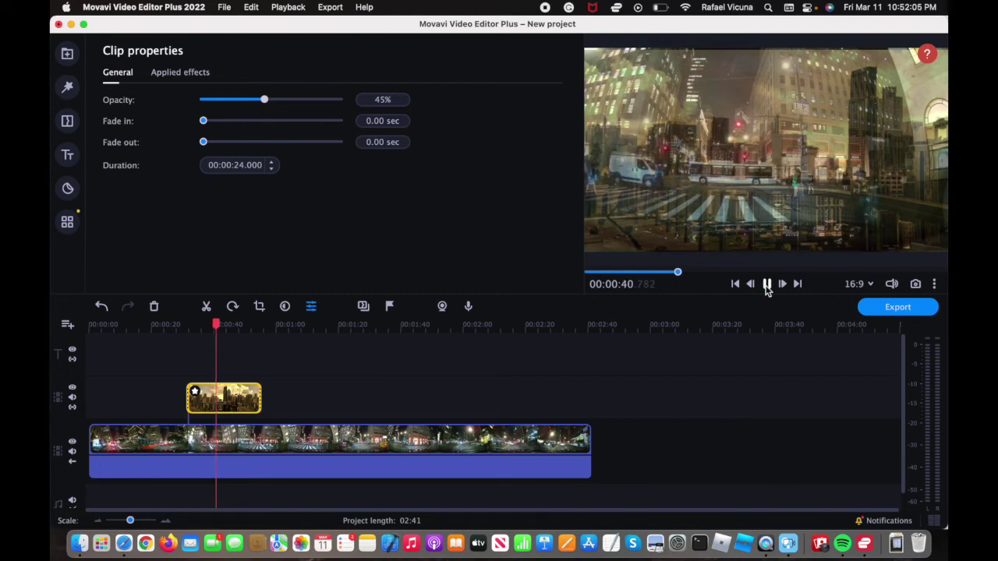
pyautogui.click(768, 285)
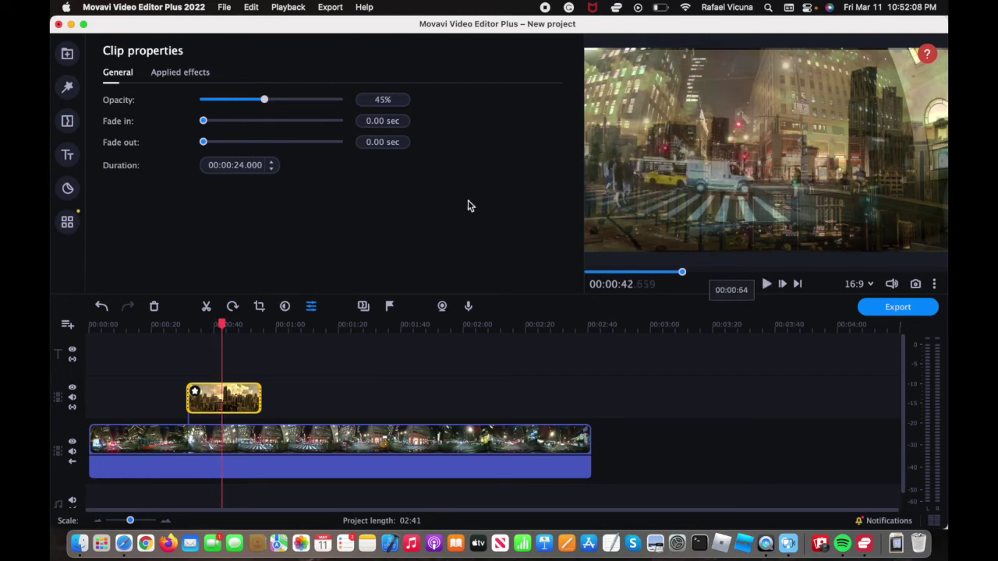
pyautogui.moveTo(265, 102)
pyautogui.mouseDown()
pyautogui.moveTo(185, 105)
pyautogui.moveTo(263, 102)
pyautogui.mouseUp()
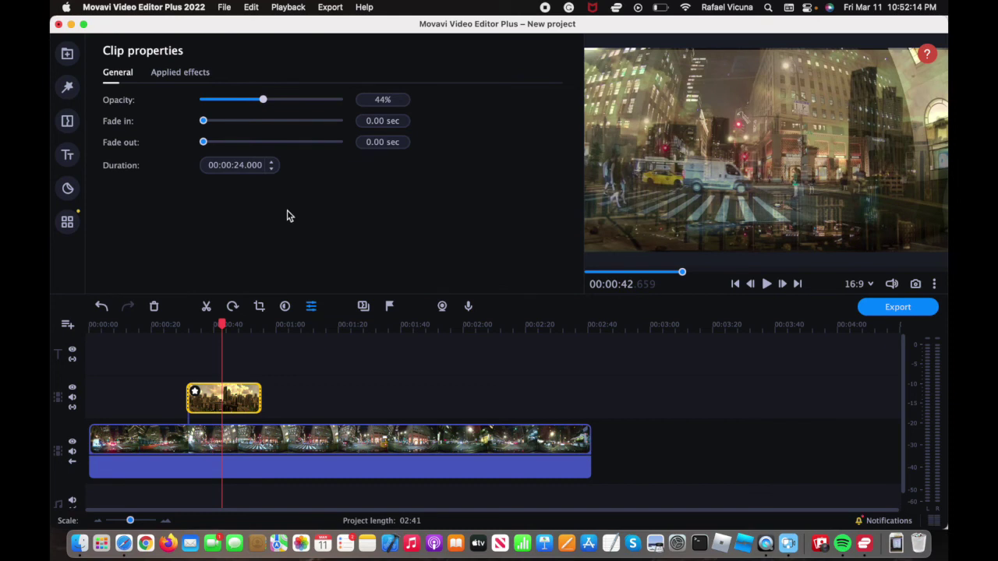
pyautogui.click(230, 400)
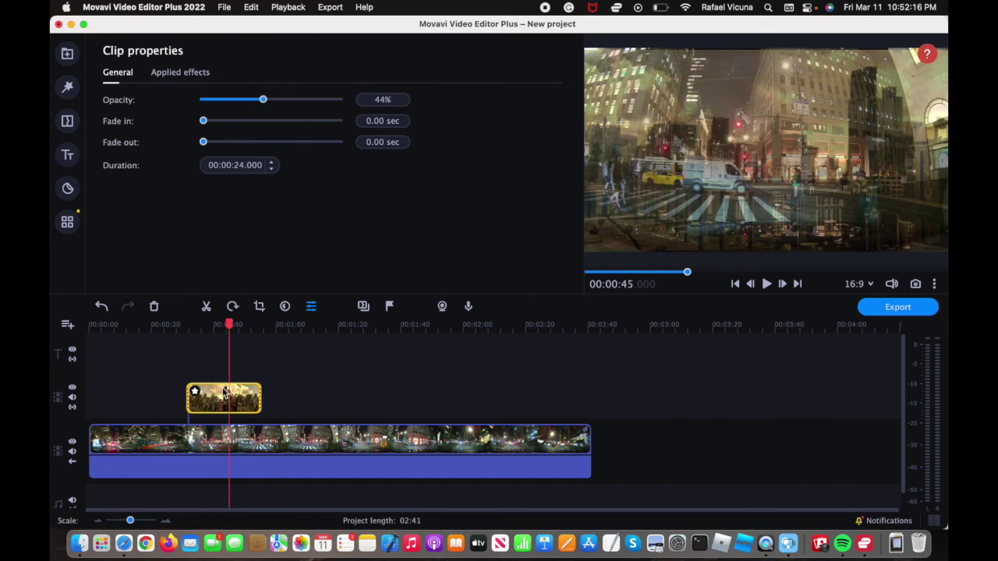